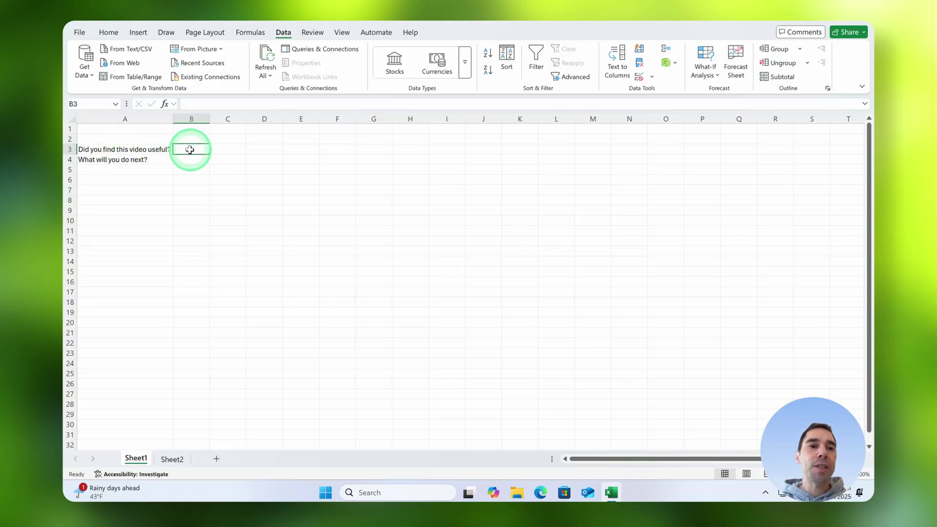
Go to the Data tab and expand the Data Validation dropdown with B3 selected
left_click(108, 32)
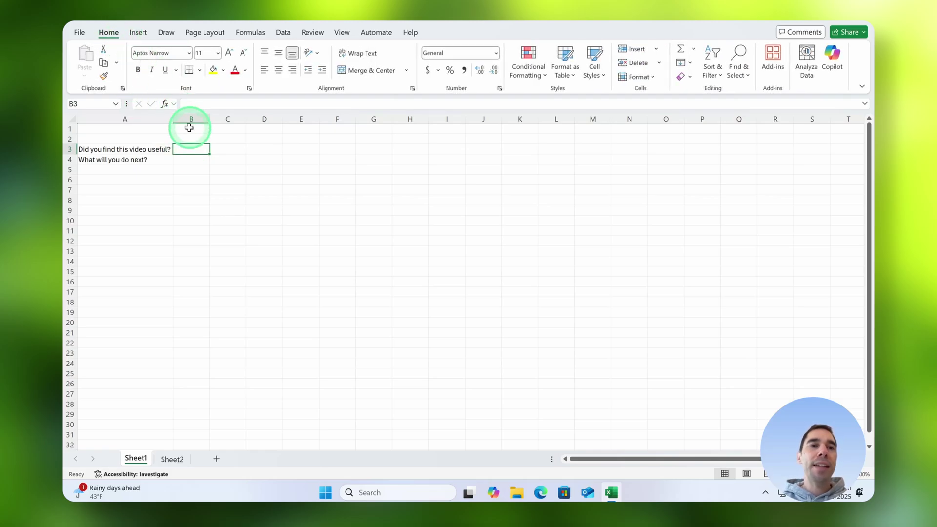
left_click(284, 33)
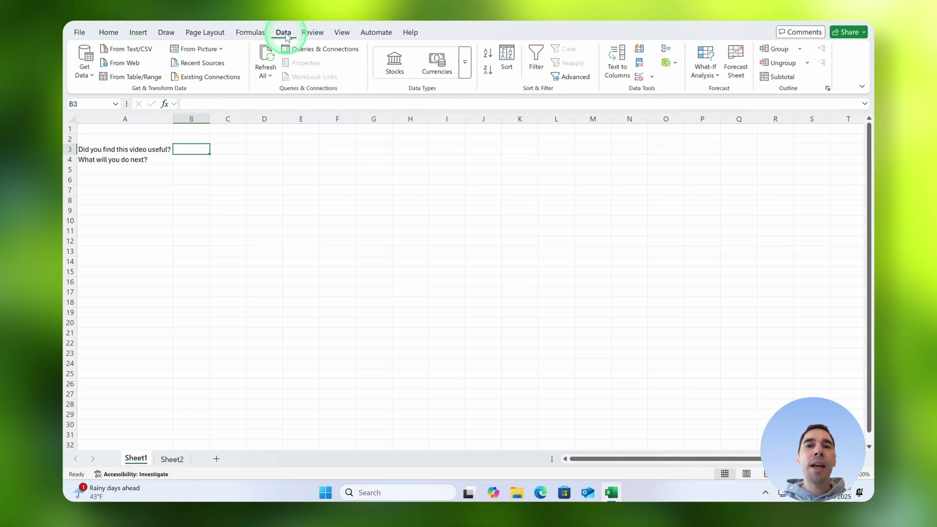
left_click(653, 77)
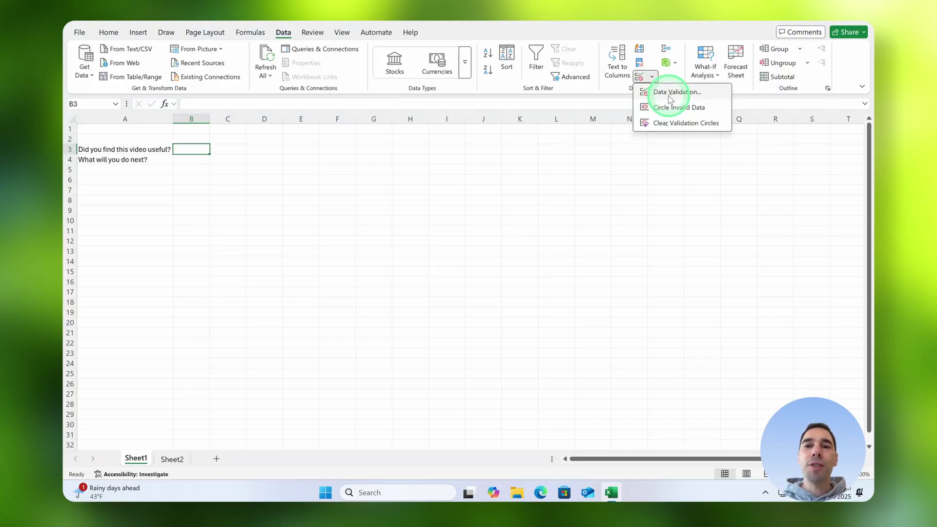
Set B3's validation to allow a List with source 'yes,no' and confirm
left_click(674, 92)
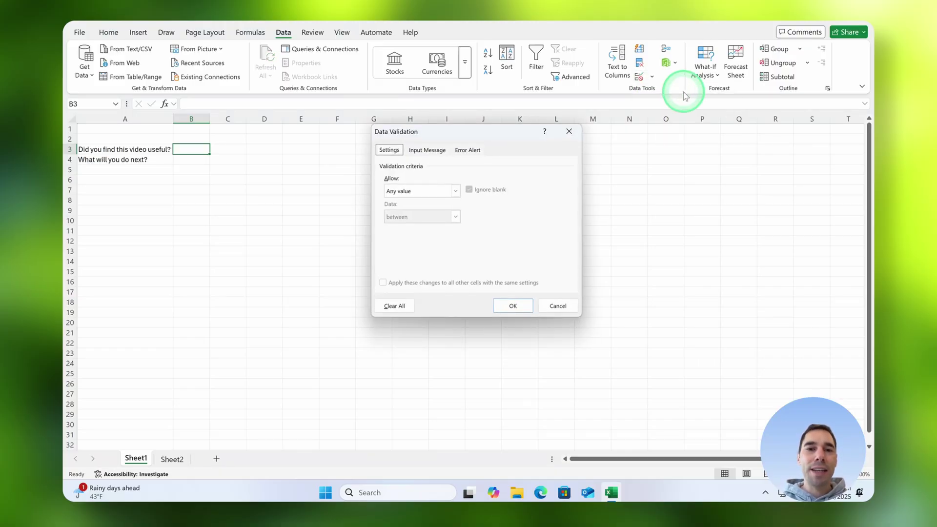
mouse_move(447, 130)
left_mouse_down()
mouse_move(418, 141)
mouse_move(439, 135)
left_mouse_up()
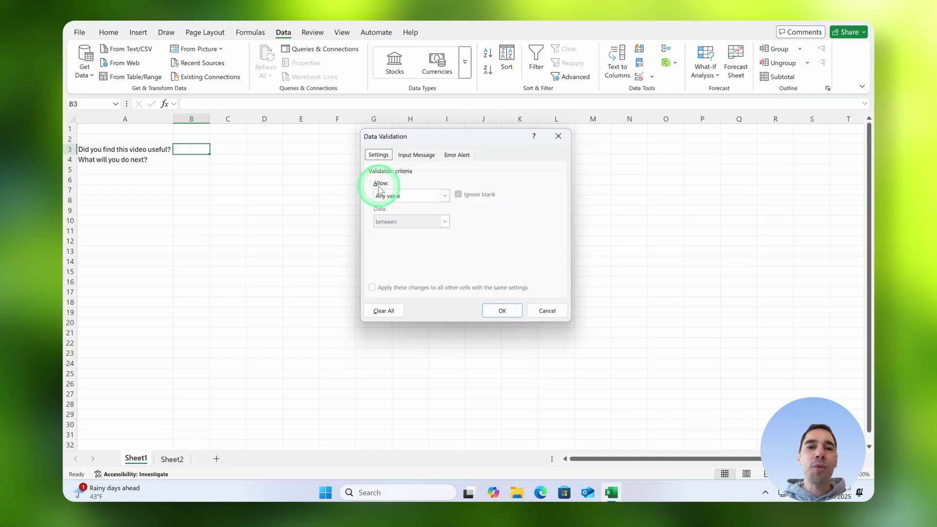
left_click(445, 196)
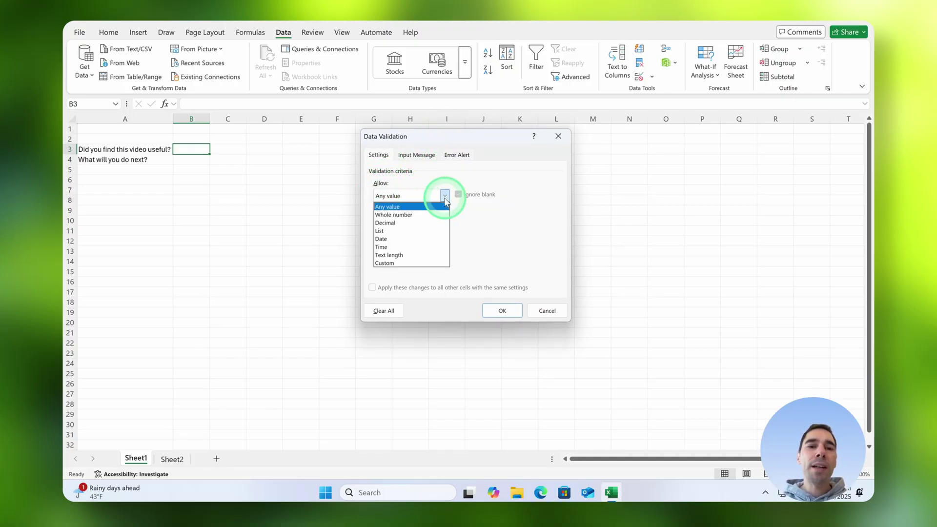
left_click(416, 231)
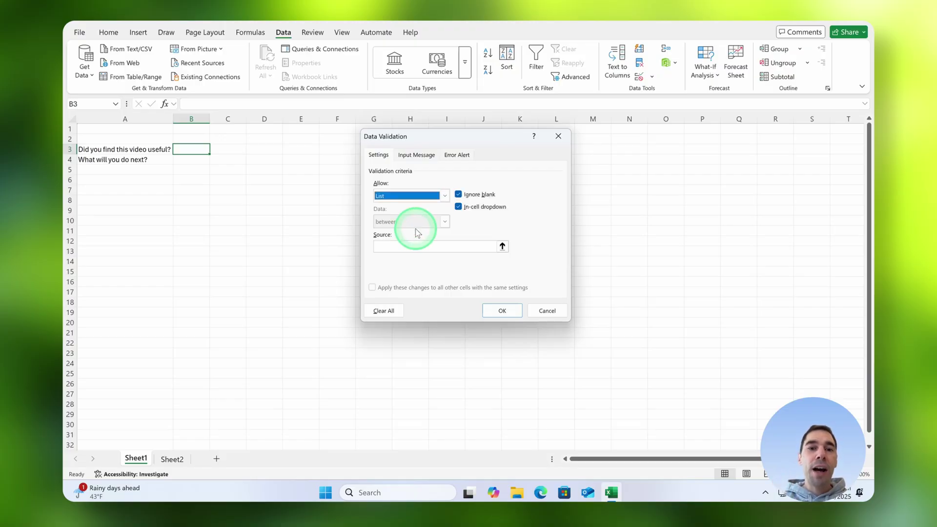
left_click(412, 247)
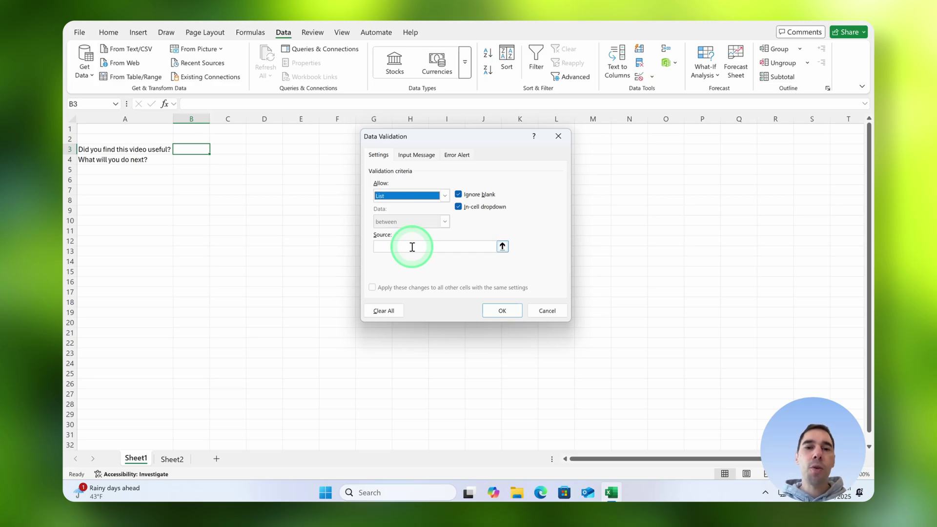
left_click(412, 247)
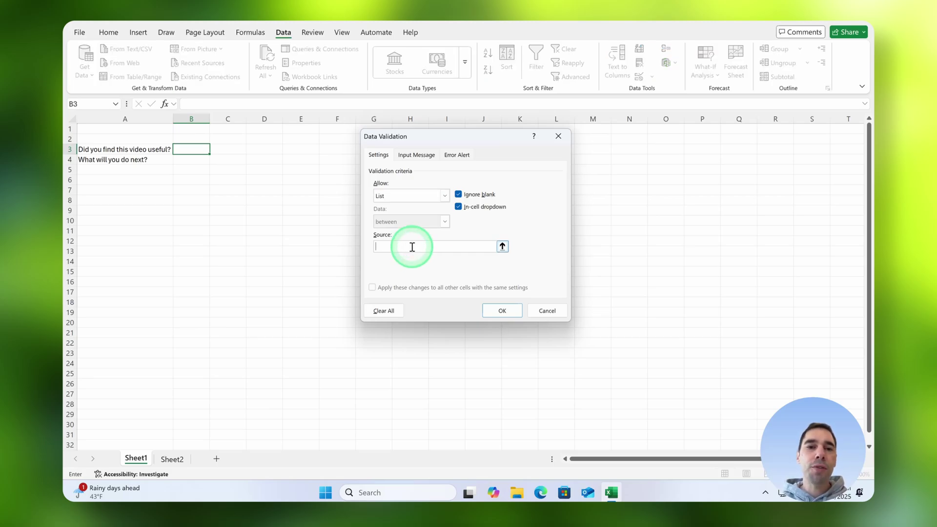
type("ye")
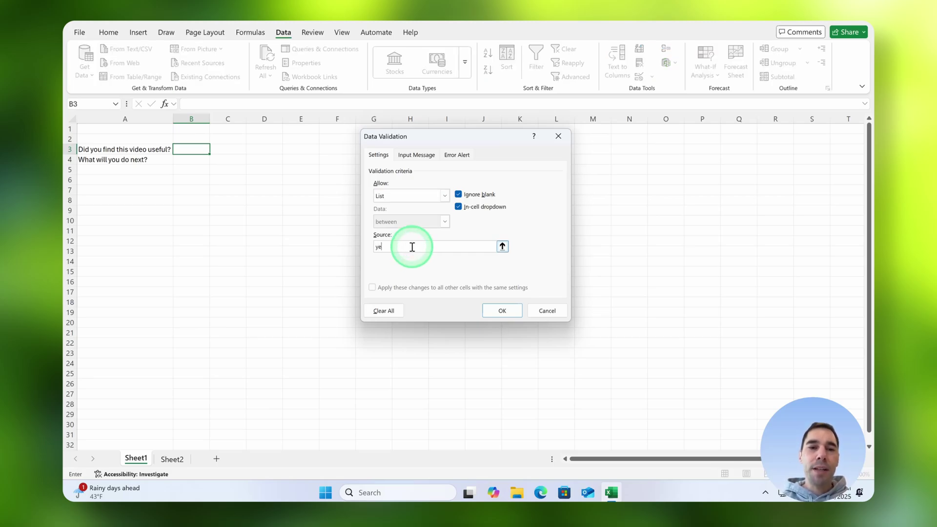
type("s,no")
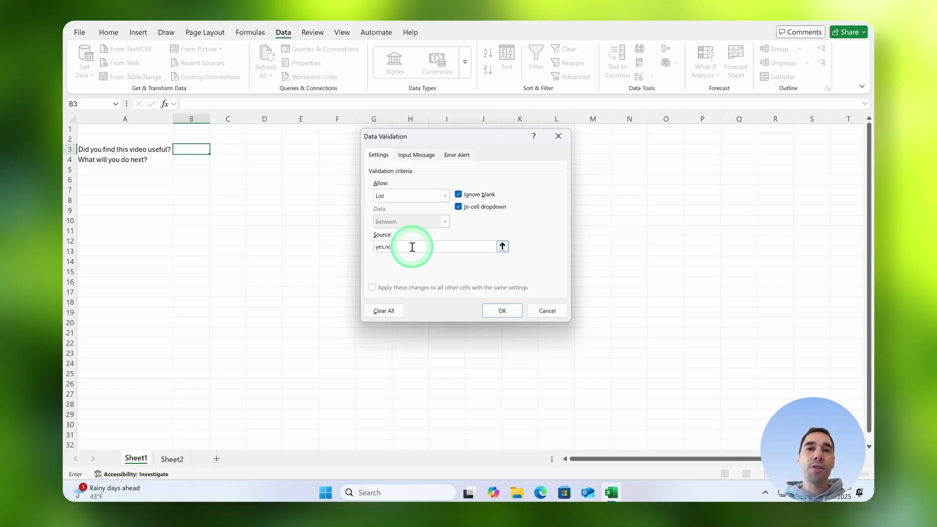
left_click(503, 313)
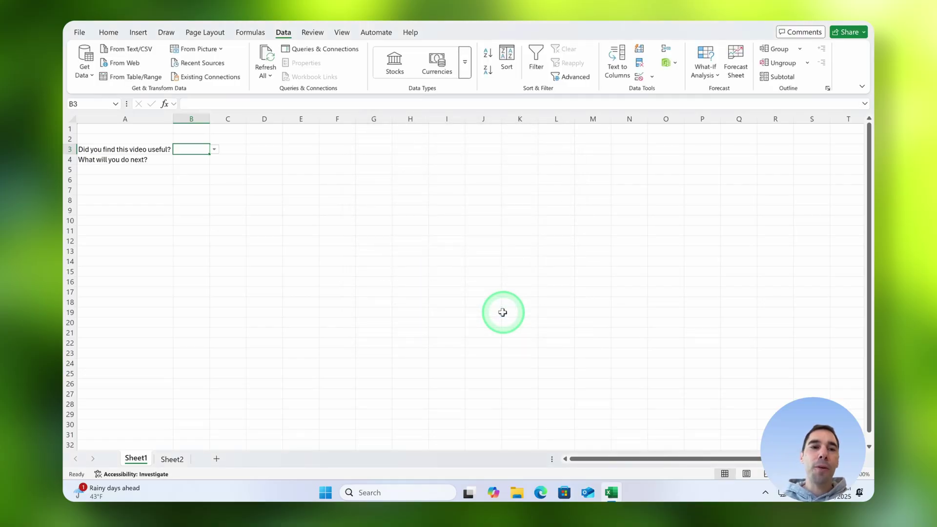
Pick 'yes' from B3's drop-down list, then select cell B4
left_click(215, 150)
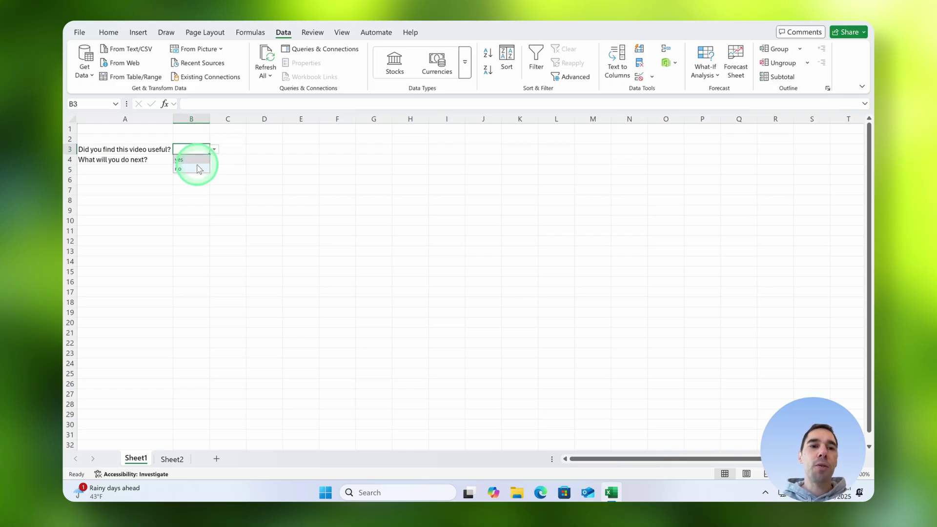
left_click(202, 159)
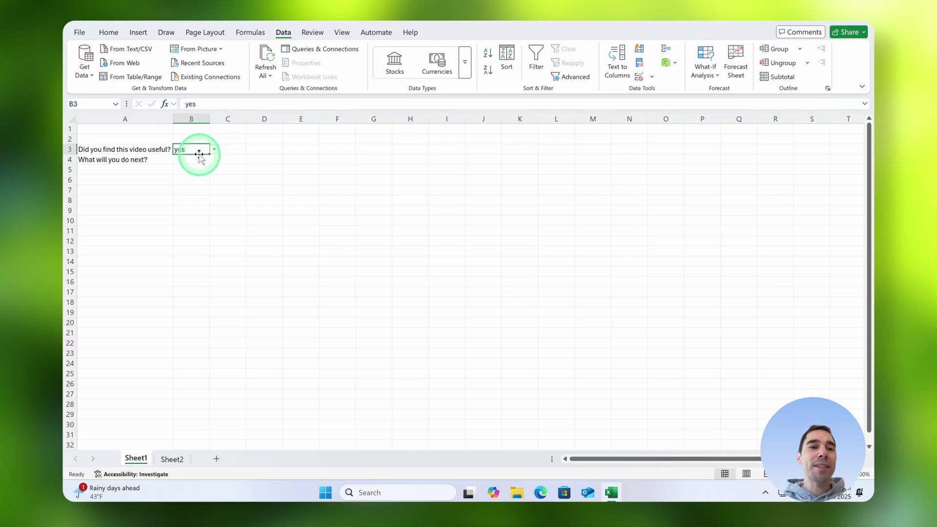
left_click(186, 161)
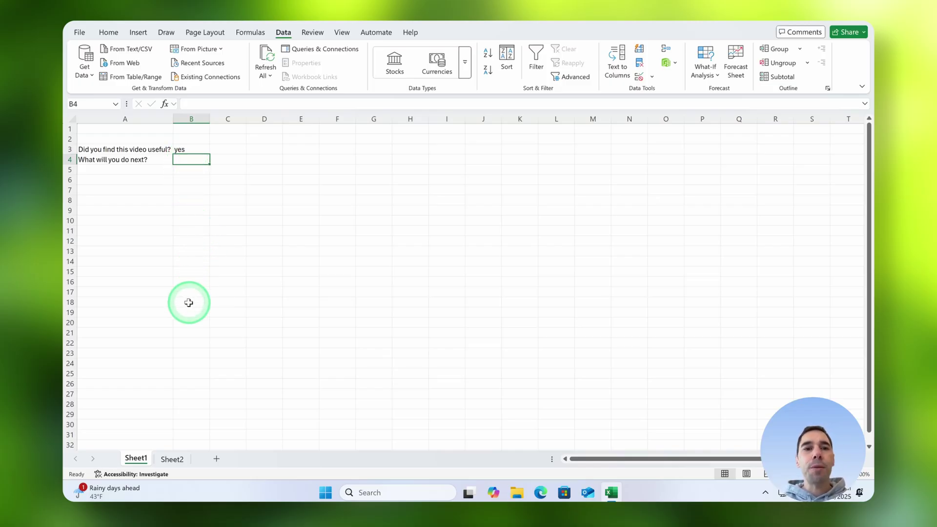
Review the Like, Subscribe, Comment and Share entries in Sheet2 B5:B8, then return to Sheet1
left_click(172, 459)
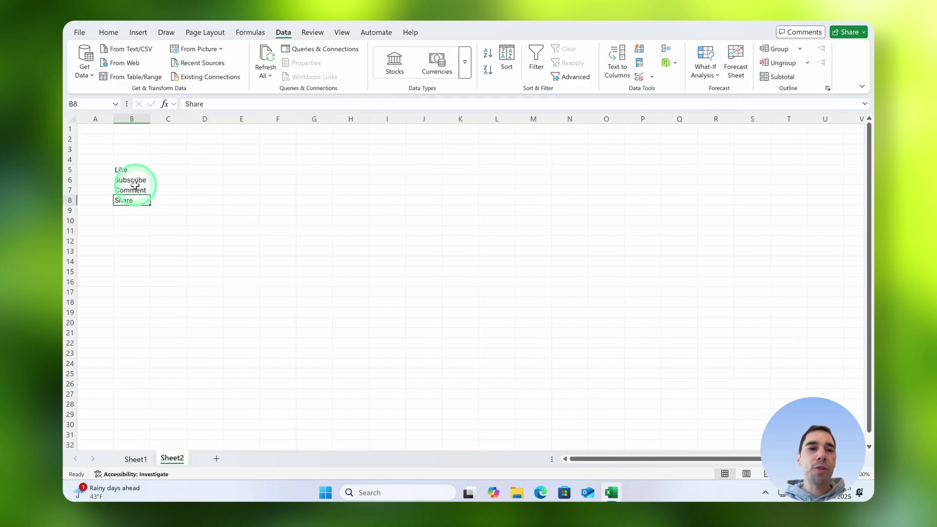
left_click(129, 169)
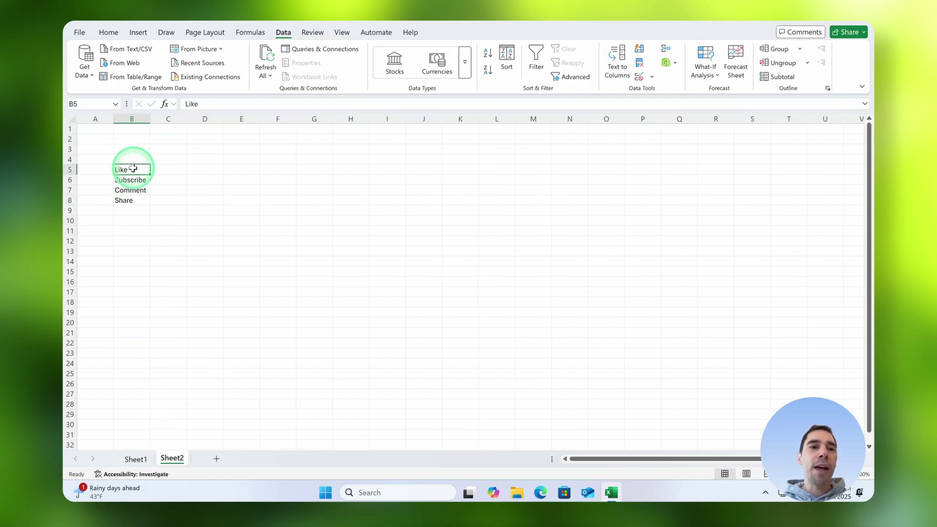
left_click(134, 180)
left_click(133, 190)
left_click(128, 200)
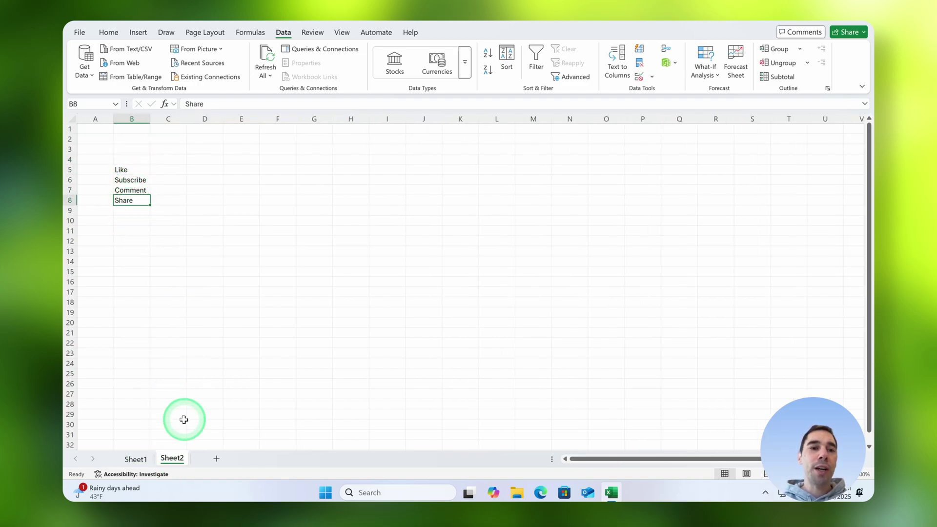
left_click(139, 460)
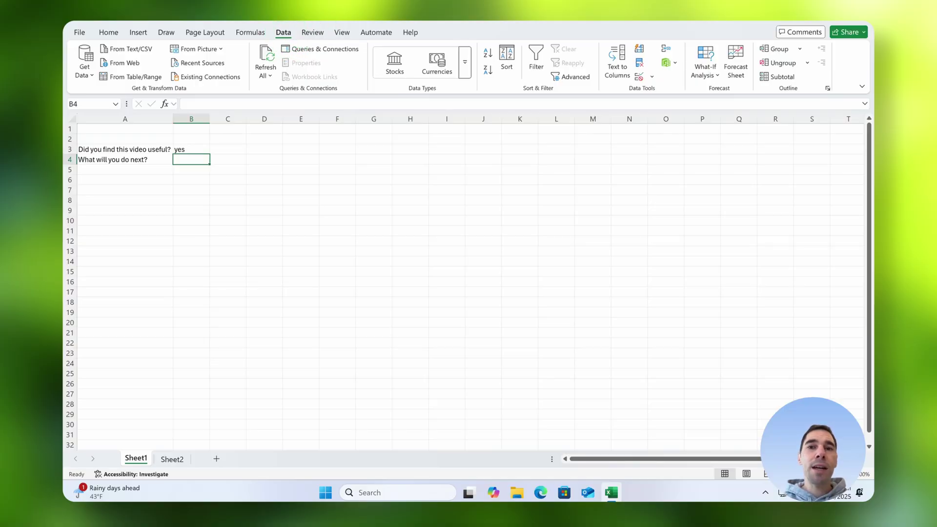
Open B4's Data Validation, set Allow to List, and collapse the Source box for range picking
left_click(638, 77)
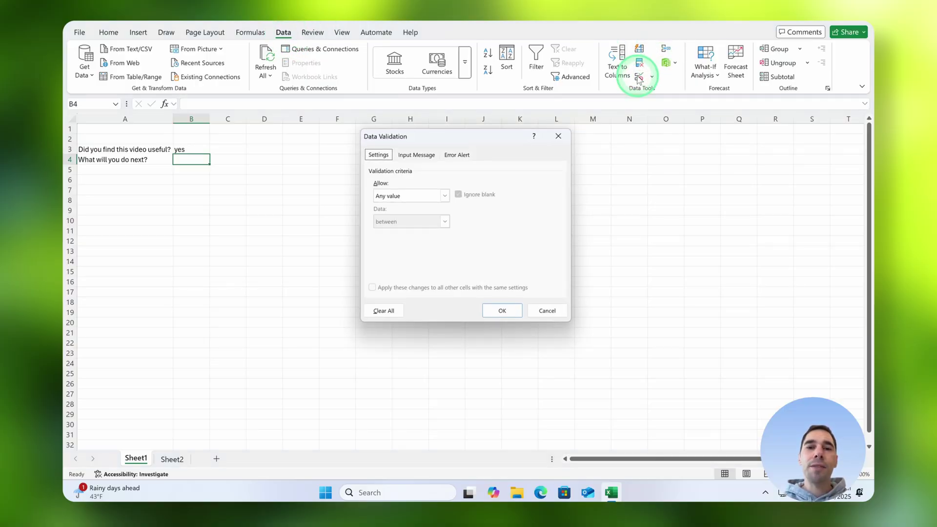
left_click(445, 196)
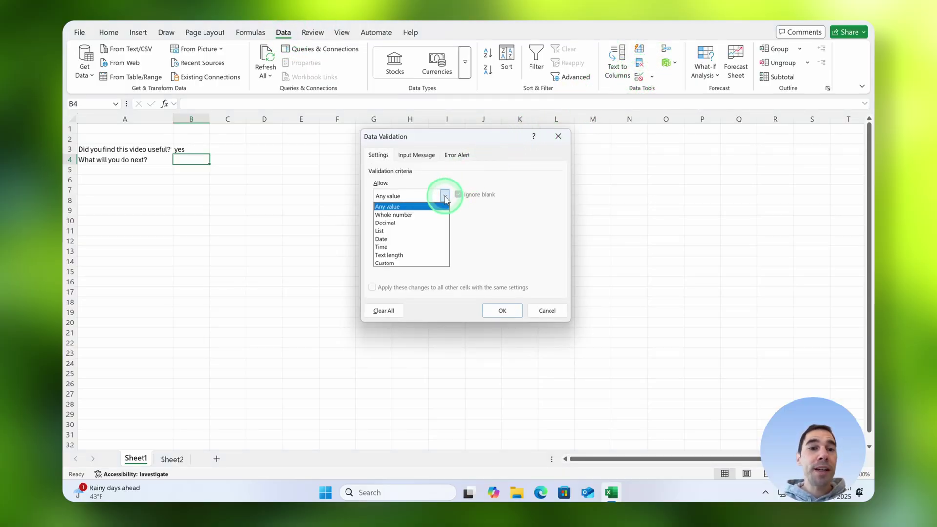
left_click(419, 228)
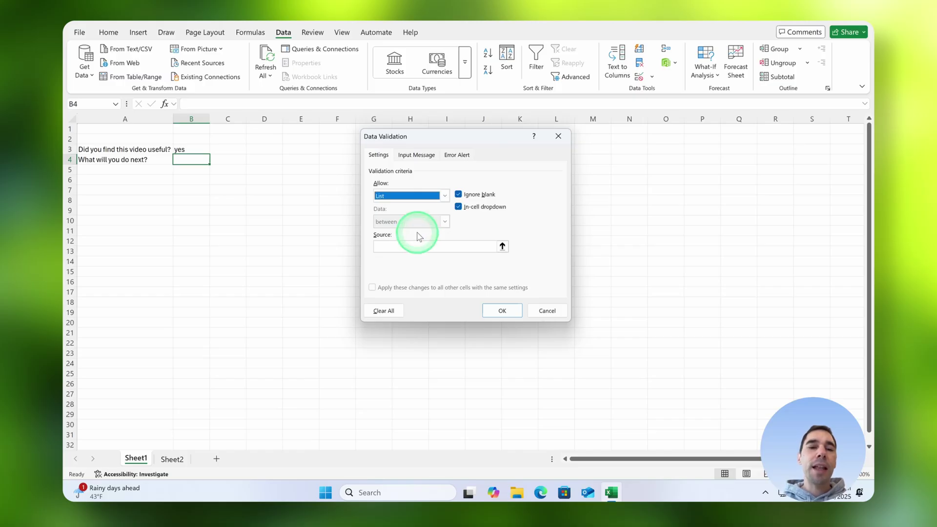
left_click(503, 247)
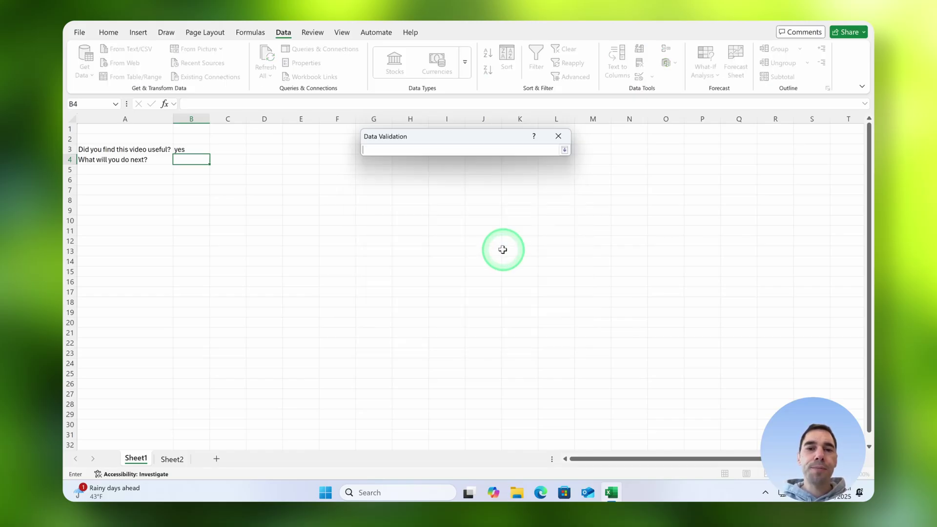
Set B4's list source to Sheet2!$B$5:$B$8, confirm, and open B4's new drop-down
left_click(176, 461)
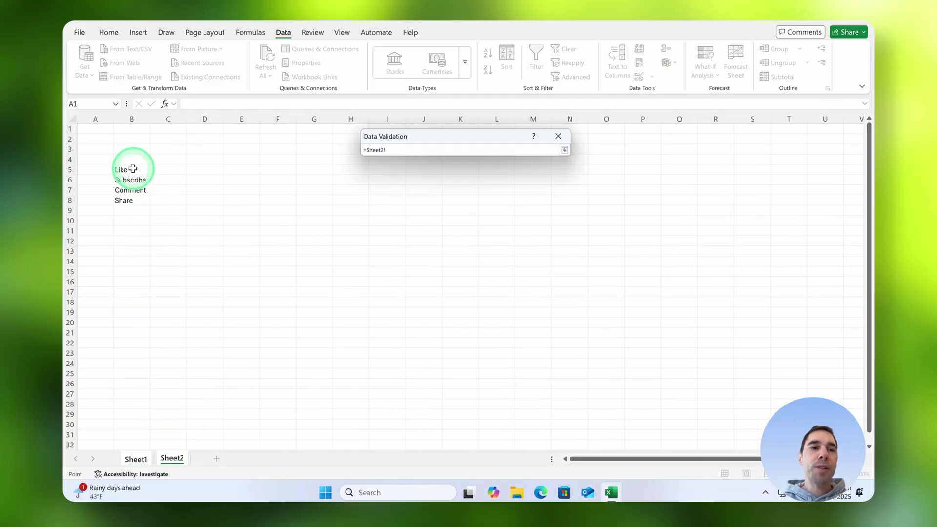
left_click_drag(133, 169, 132, 199)
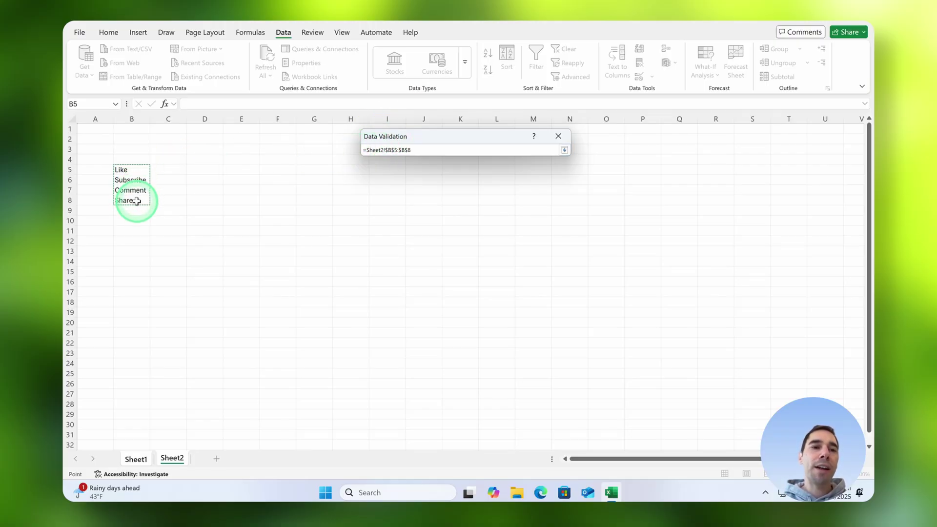
left_click(565, 151)
left_click(500, 313)
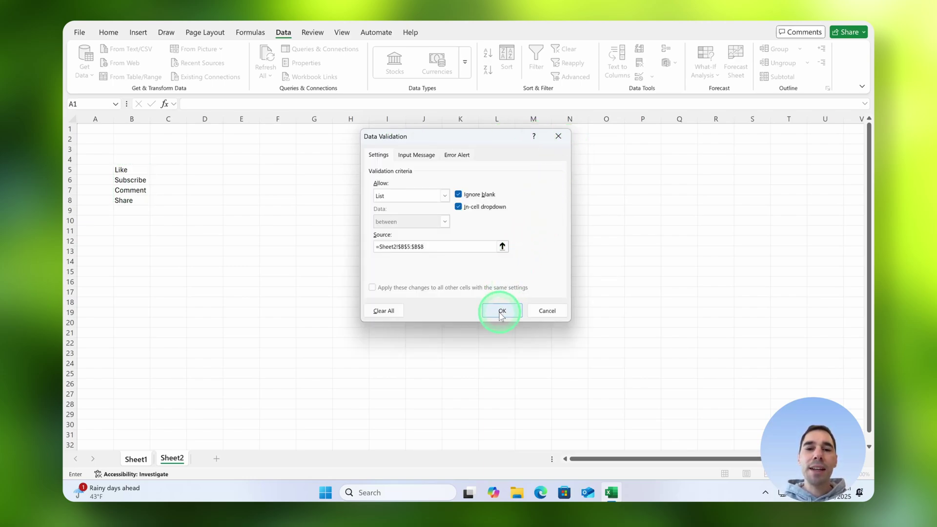
left_click(390, 248)
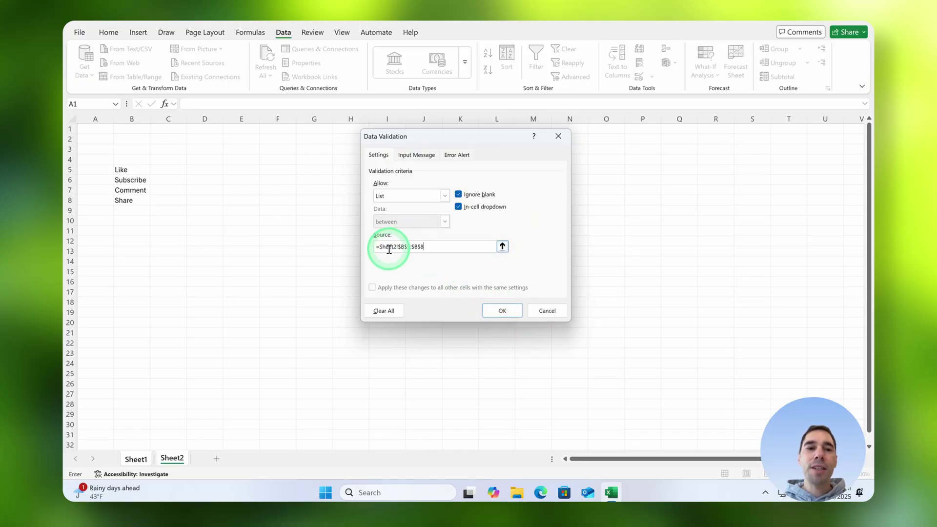
left_click(501, 313)
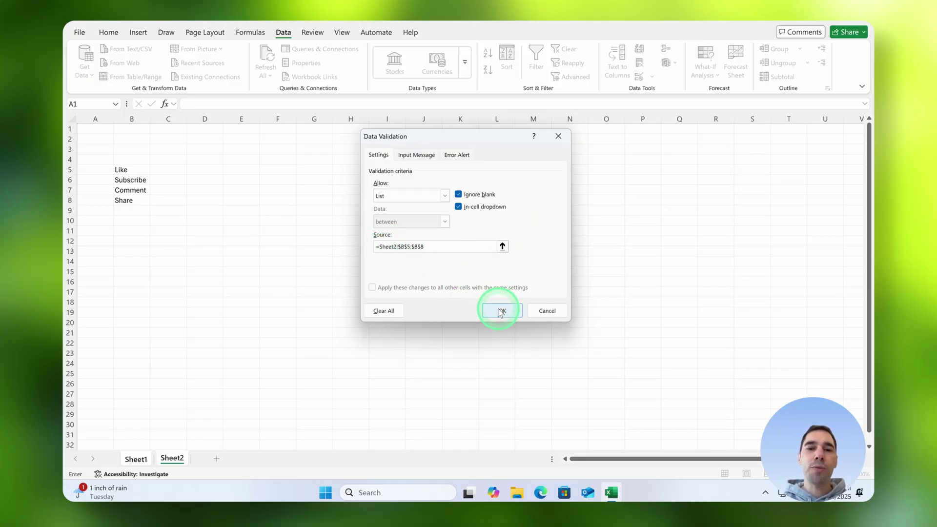
left_click(215, 161)
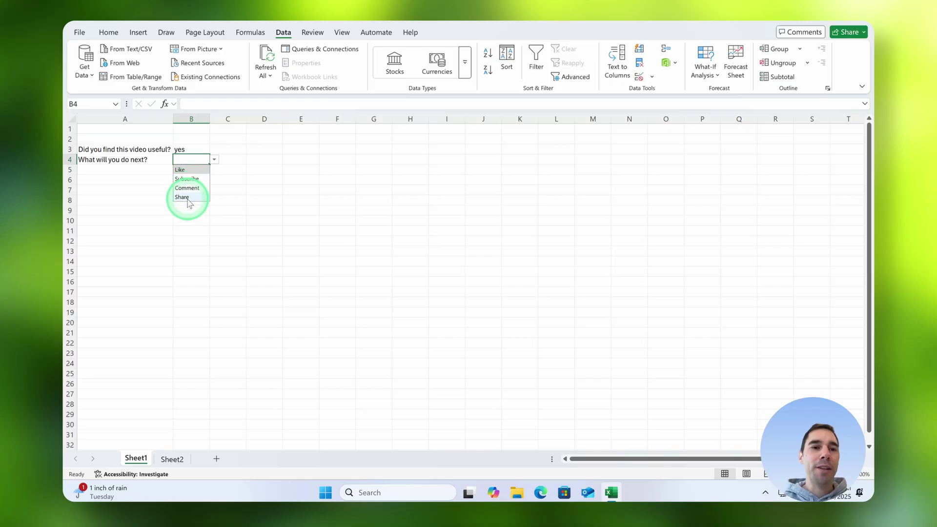
Choose 'Like' for B4, then select B3 and reopen its Data Validation dialog
left_click(198, 171)
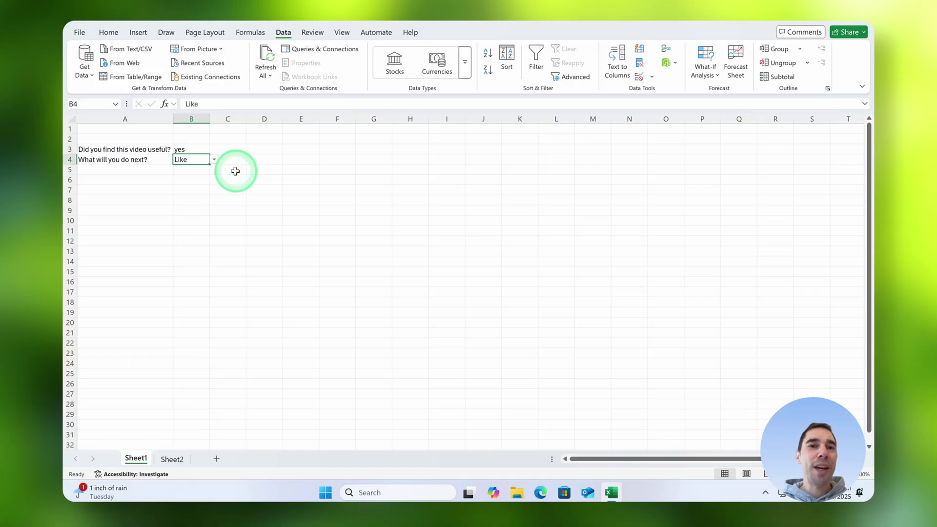
left_click(195, 150)
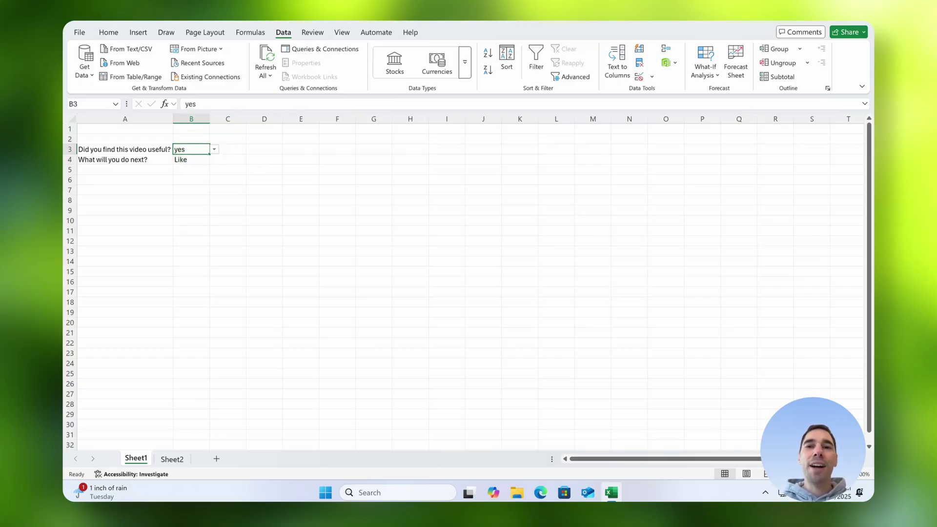
left_click(651, 76)
left_click(671, 92)
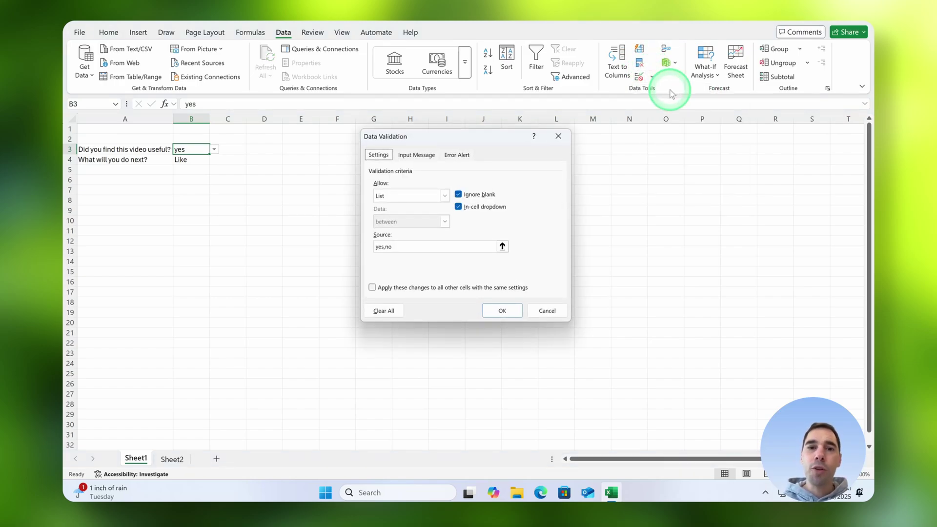
Add an input message to B3 titled 'Demo' reading 'This is a simple message'
left_click(494, 251)
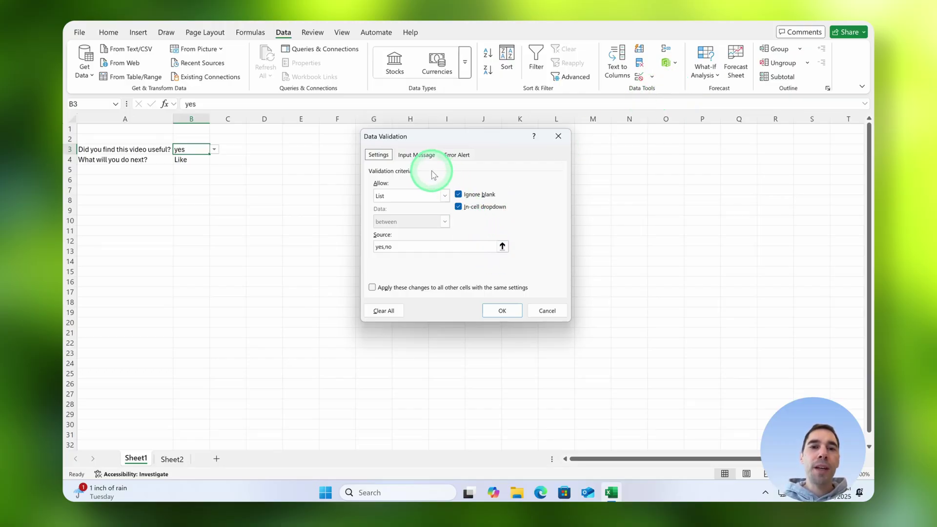
left_click(424, 156)
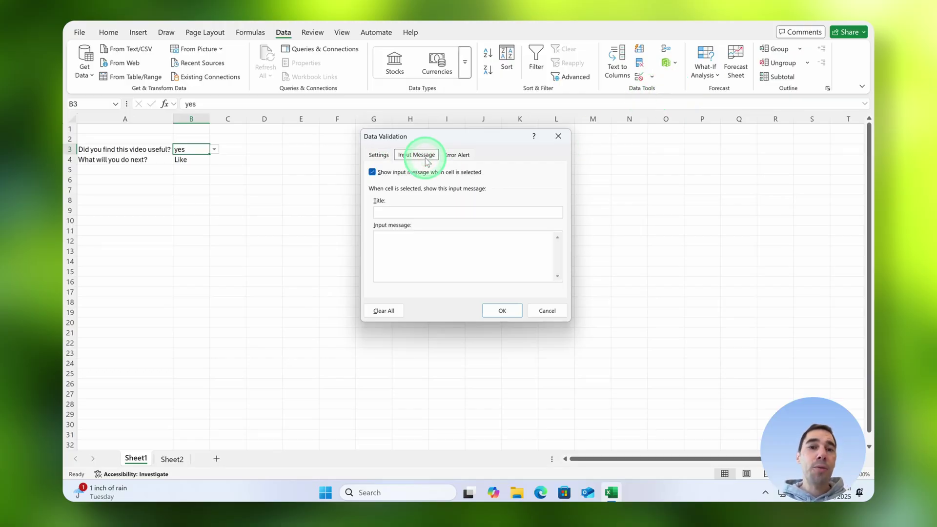
left_click(454, 155)
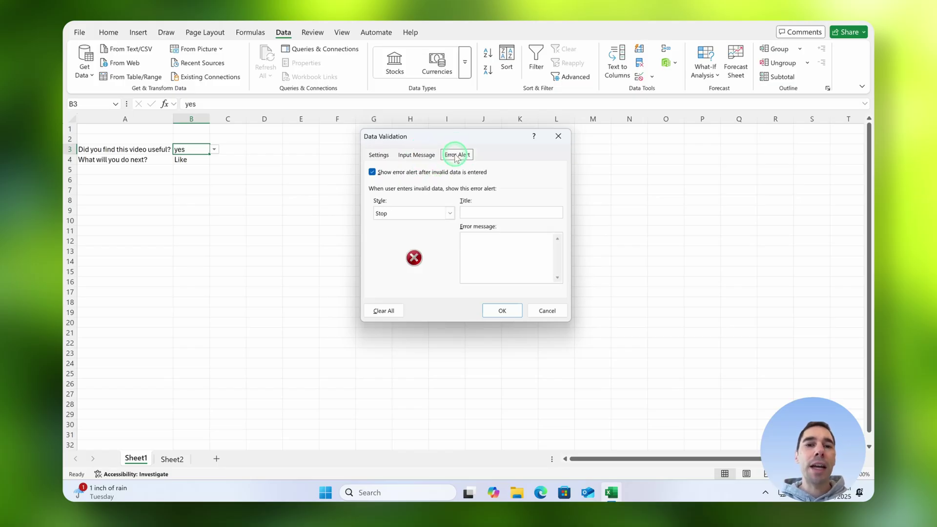
left_click(425, 156)
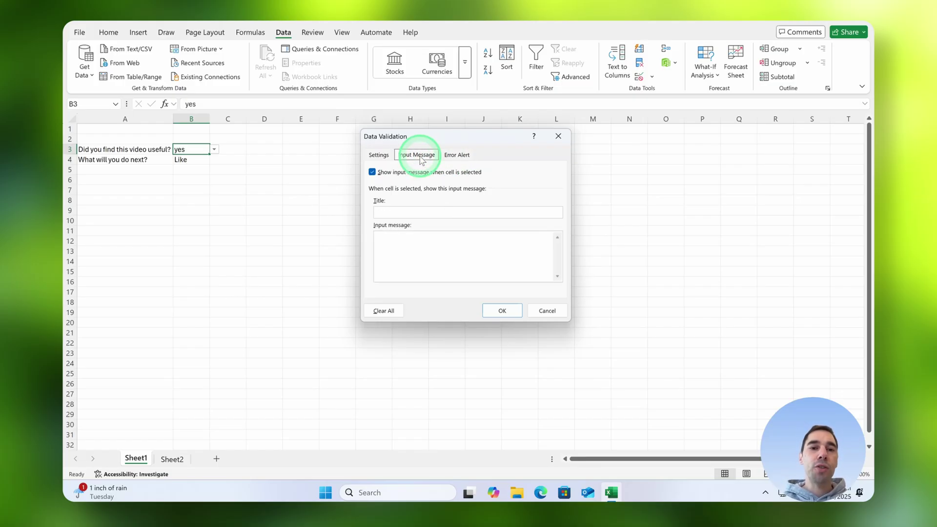
left_click(409, 211)
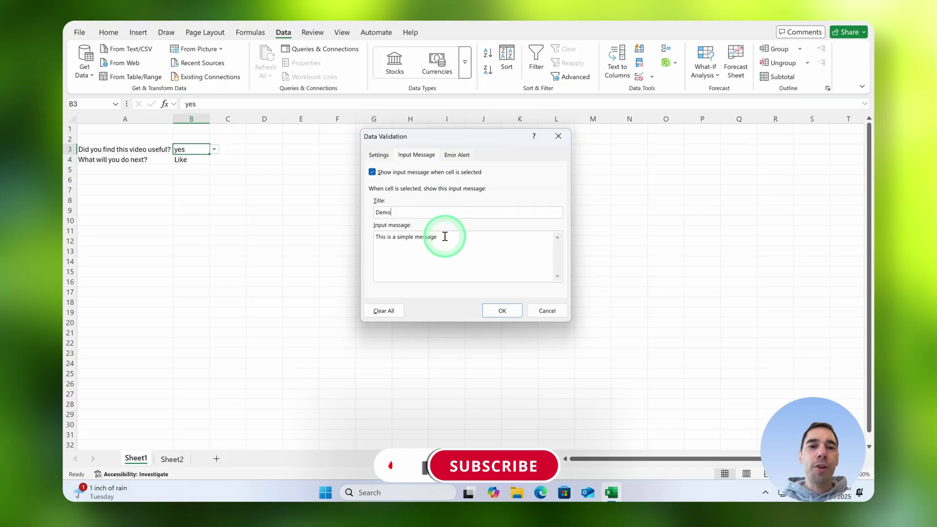
left_click(496, 309)
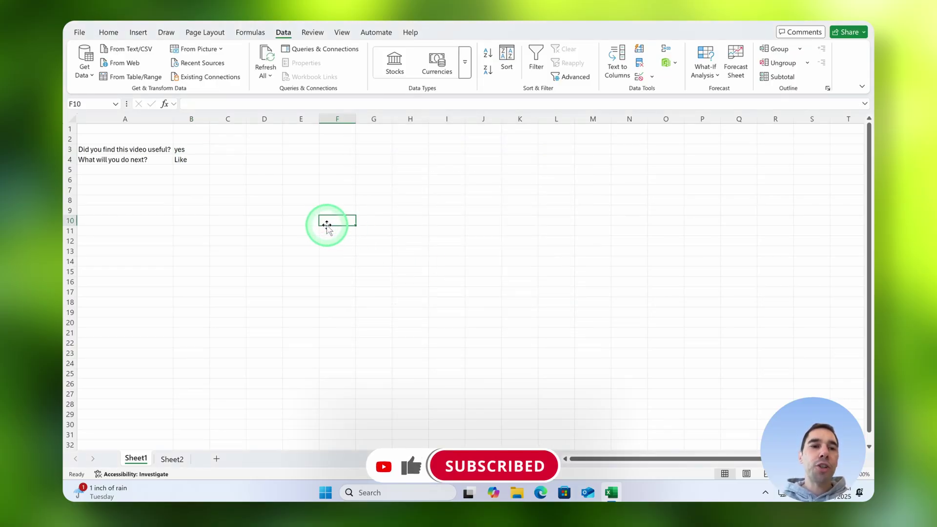
Select and deselect B3 twice to preview its Demo message, then select B4
left_click(200, 150)
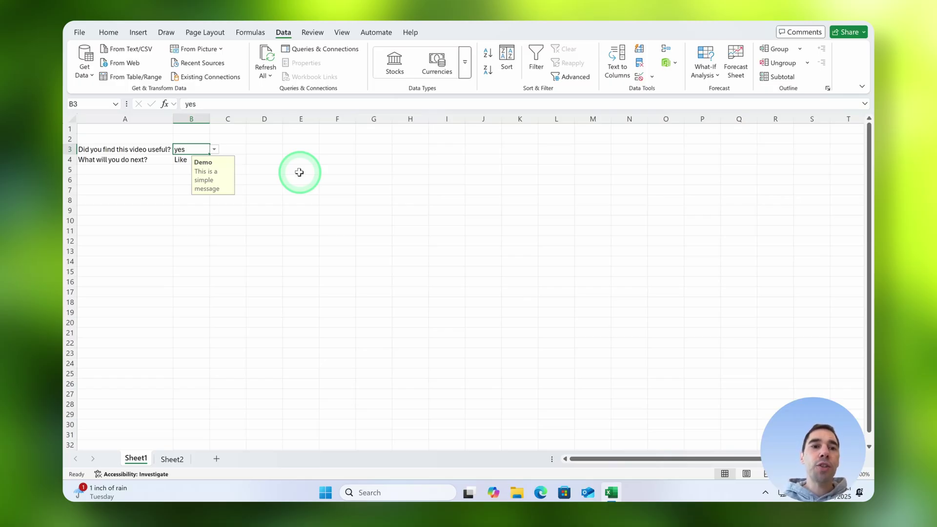
left_click(268, 172)
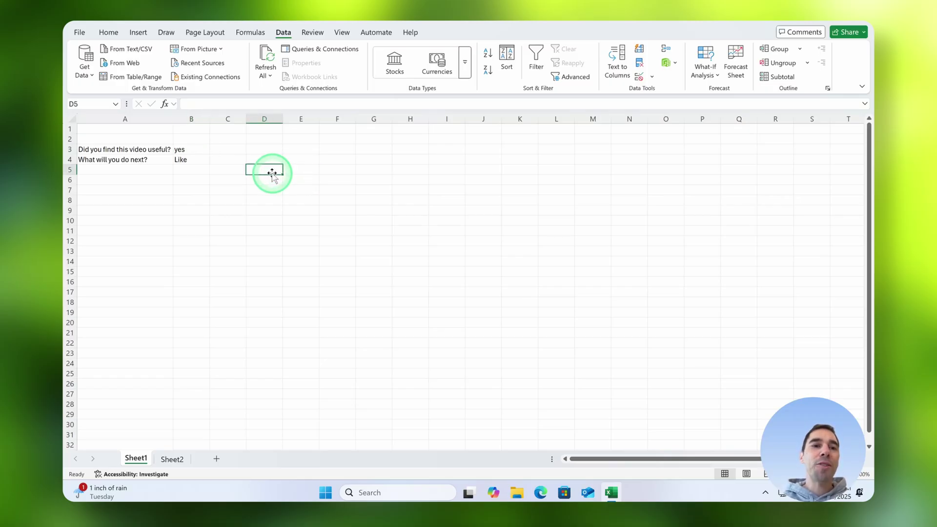
left_click(206, 150)
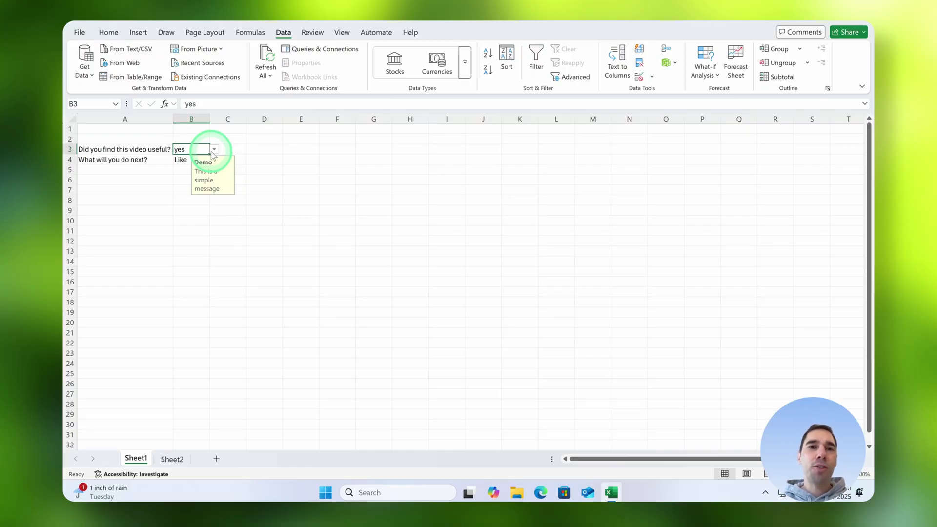
left_click(298, 179)
left_click(204, 161)
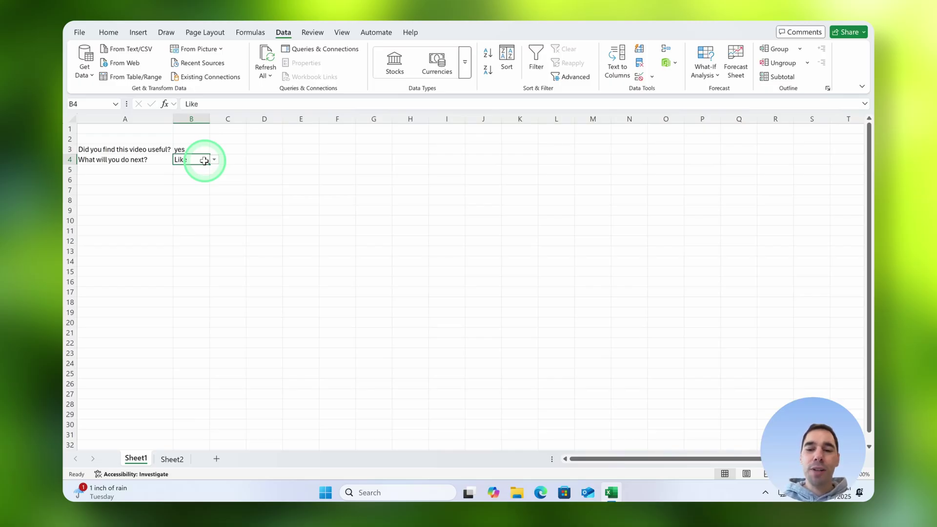
left_click(245, 163)
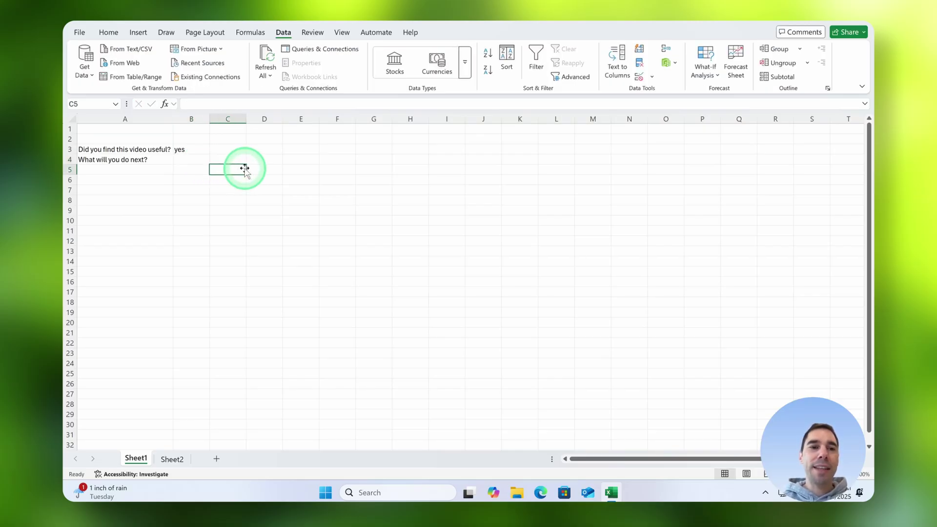
Delete the 'Like' entry from B4 and open its Data Validation dialog
left_click(201, 160)
key("Delete")
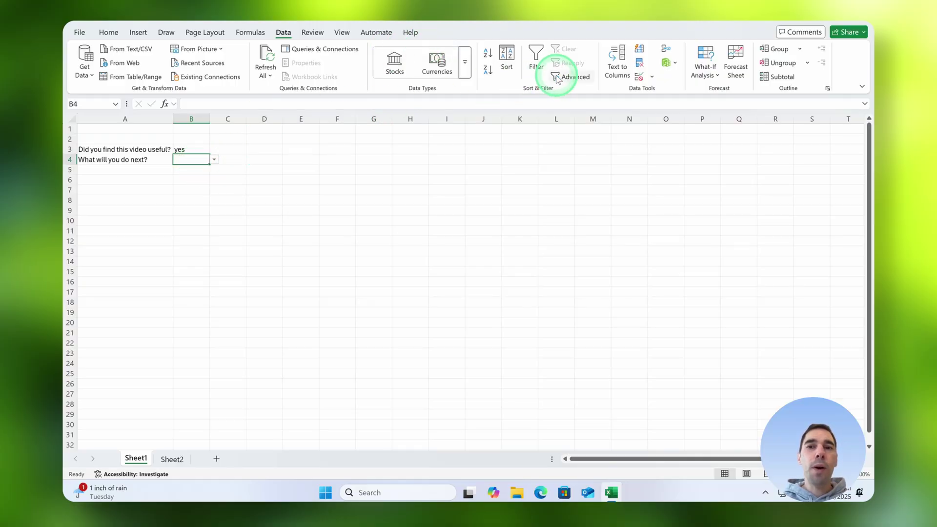
left_click(652, 77)
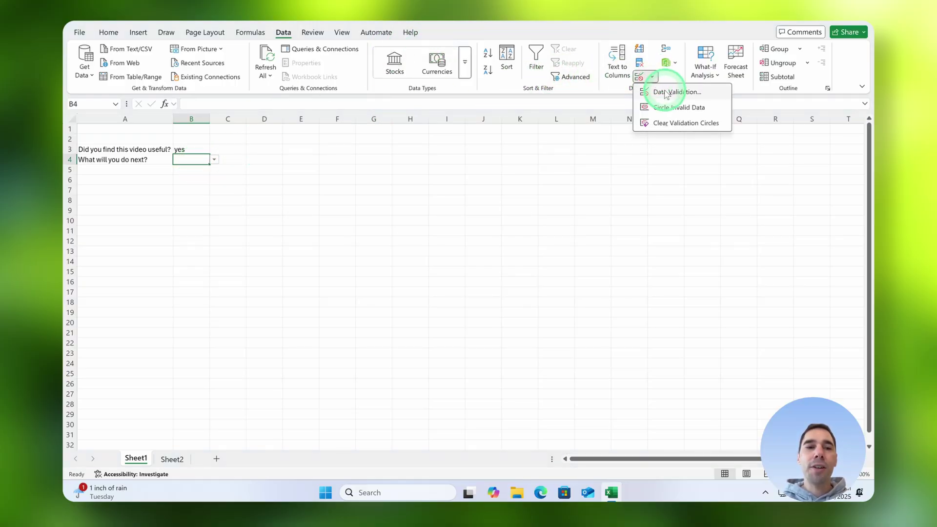
left_click(666, 93)
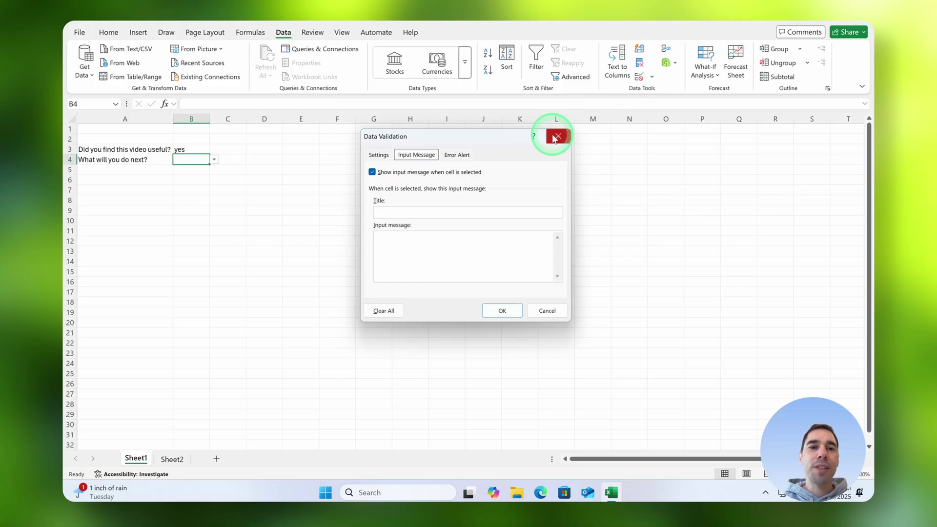
Give B4 an Information-style error alert titled 'Try Again' saying the input was invalid
left_click(462, 158)
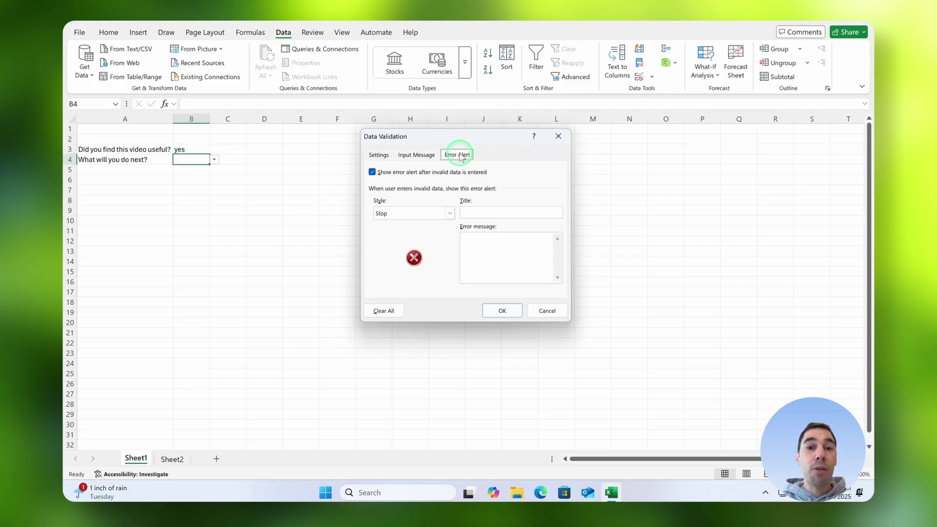
left_click(430, 215)
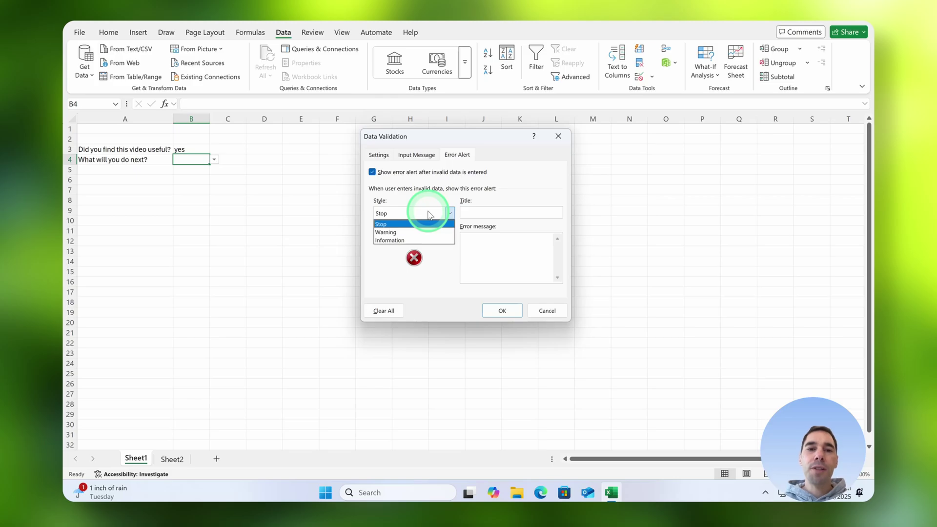
left_click(412, 232)
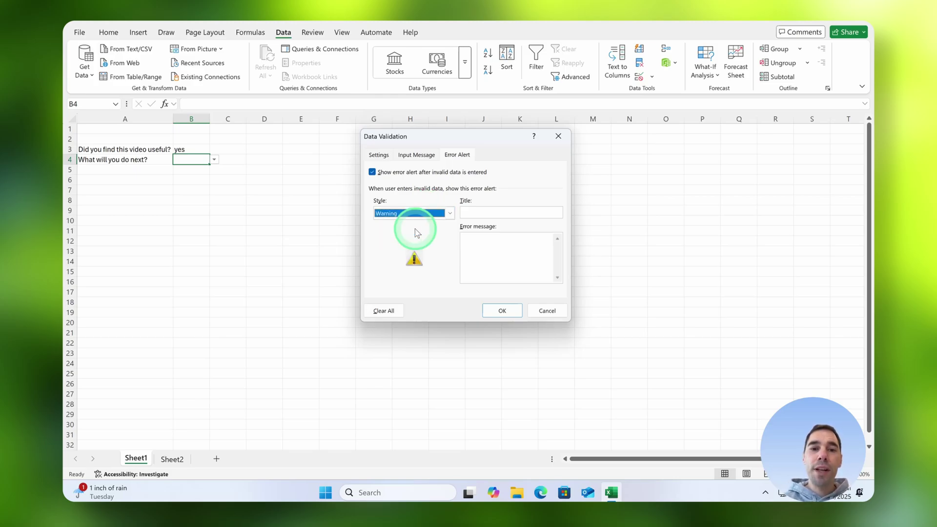
left_click(417, 217)
left_click(410, 241)
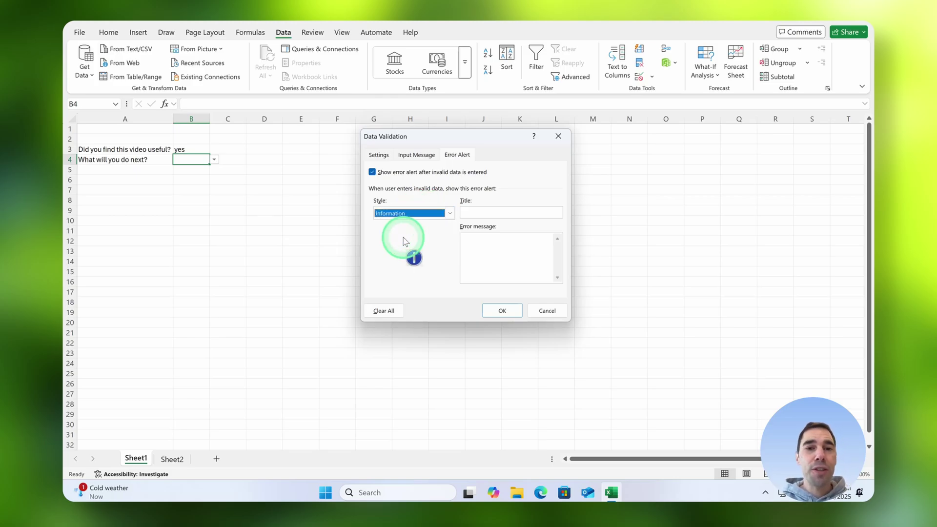
left_click(481, 212)
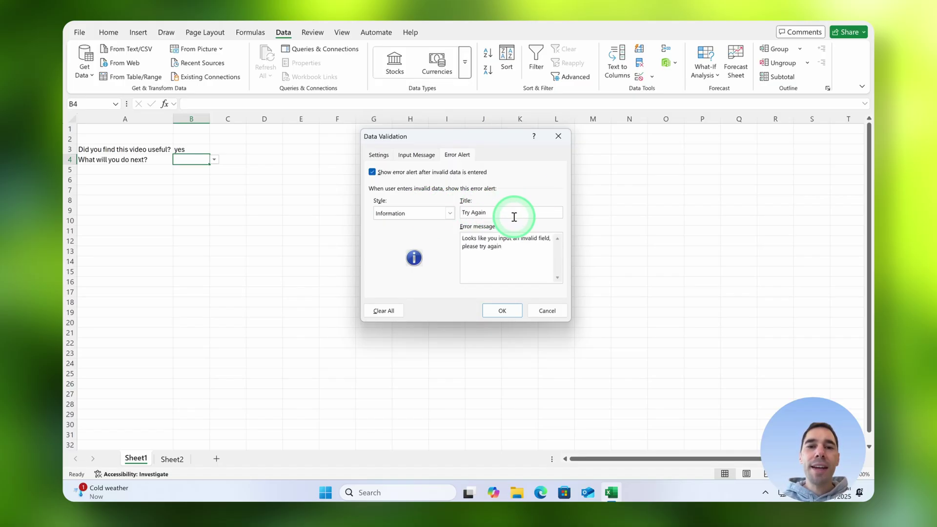
left_click(513, 248)
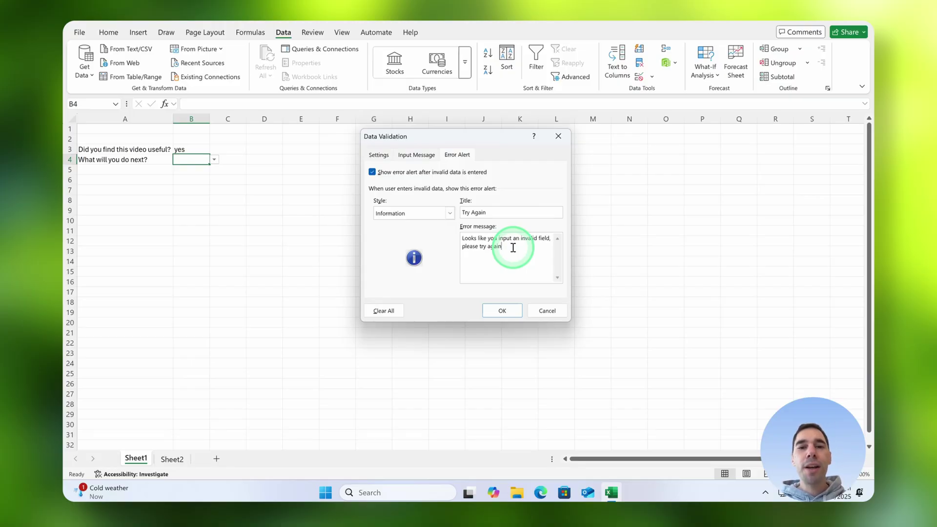
left_click(503, 311)
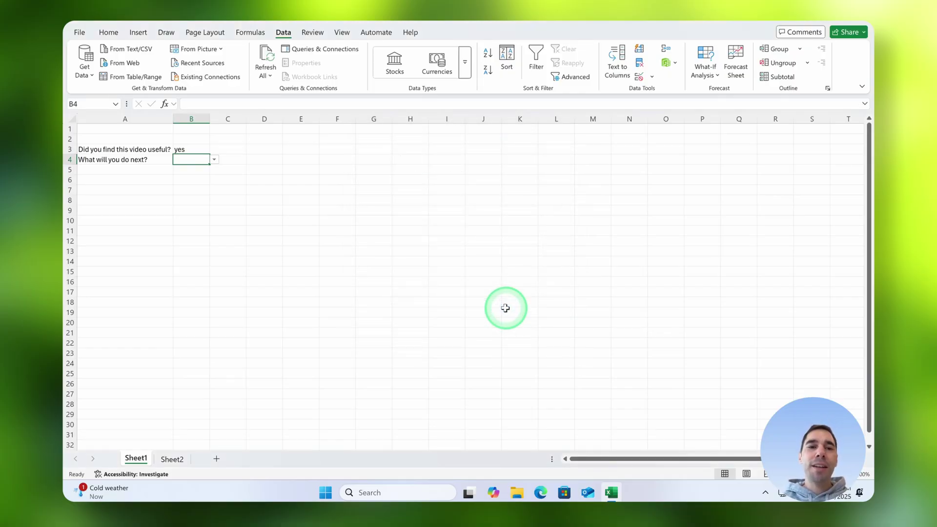
Pick Like from B4's drop-down, then enter the off-list value 'asdf' in B4
left_click(215, 160)
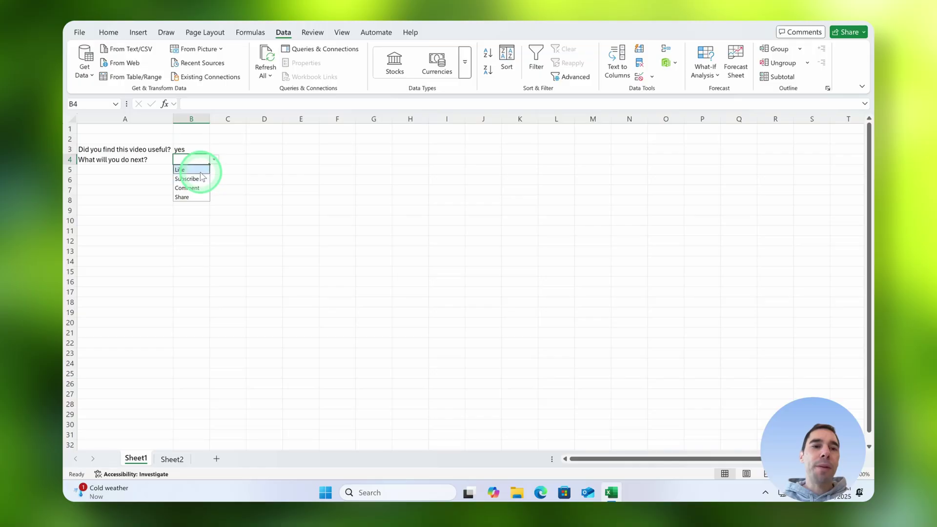
left_click(200, 173)
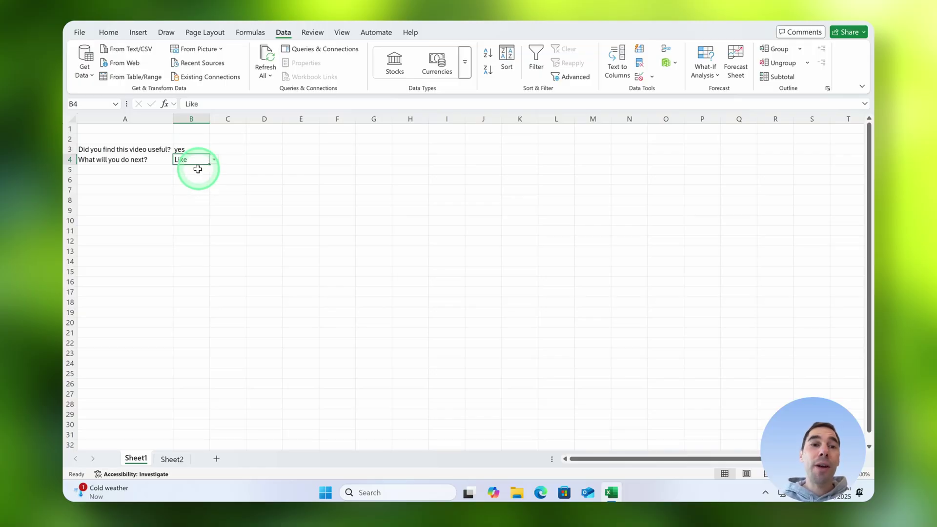
left_click(193, 161)
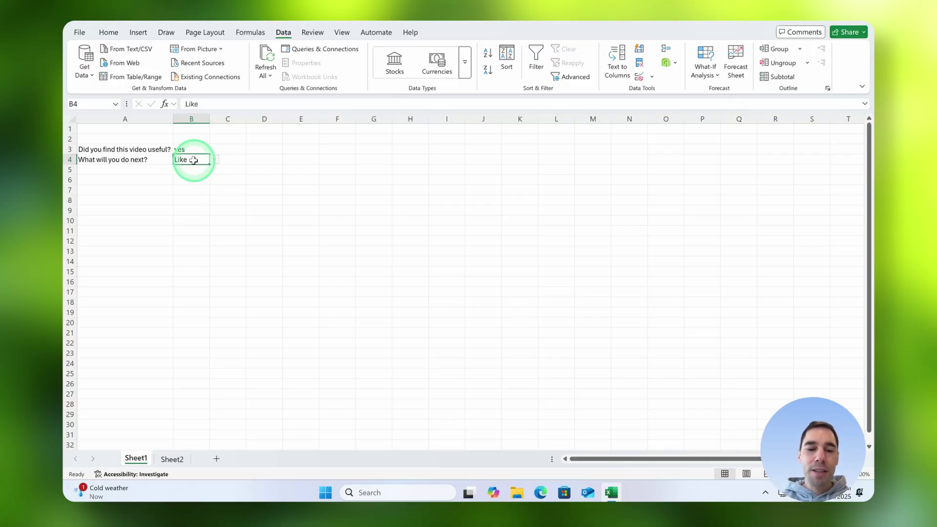
type("asdf")
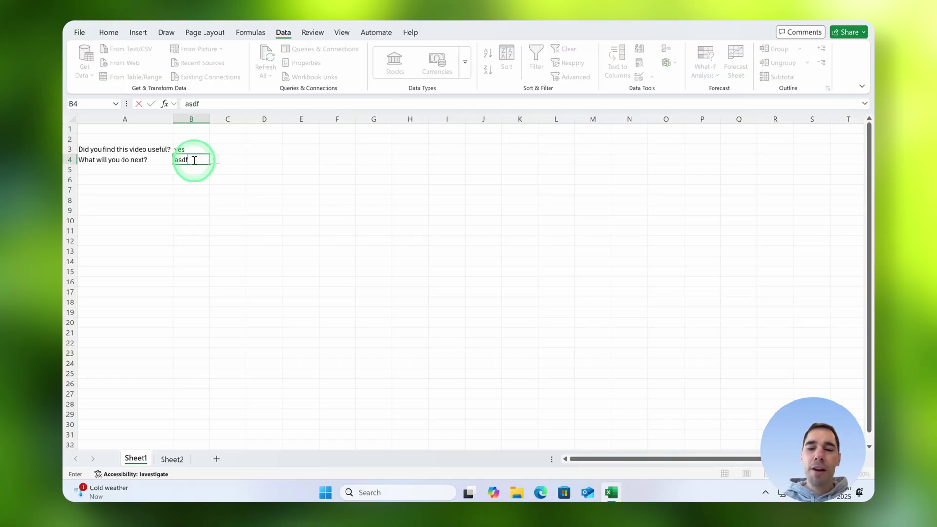
key("Return")
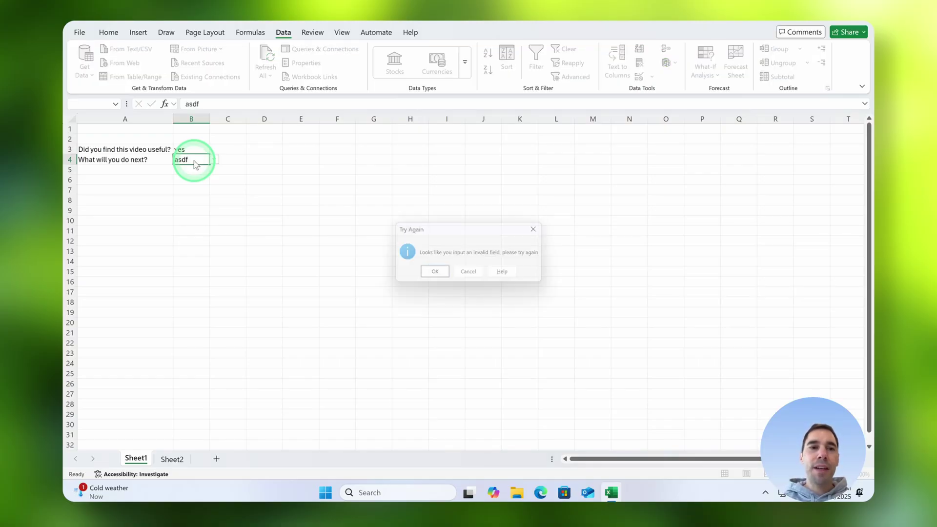
Accept 'asdf' at the Try Again Information alert, then recheck B4's drop-down list
left_click_drag(466, 235, 447, 209)
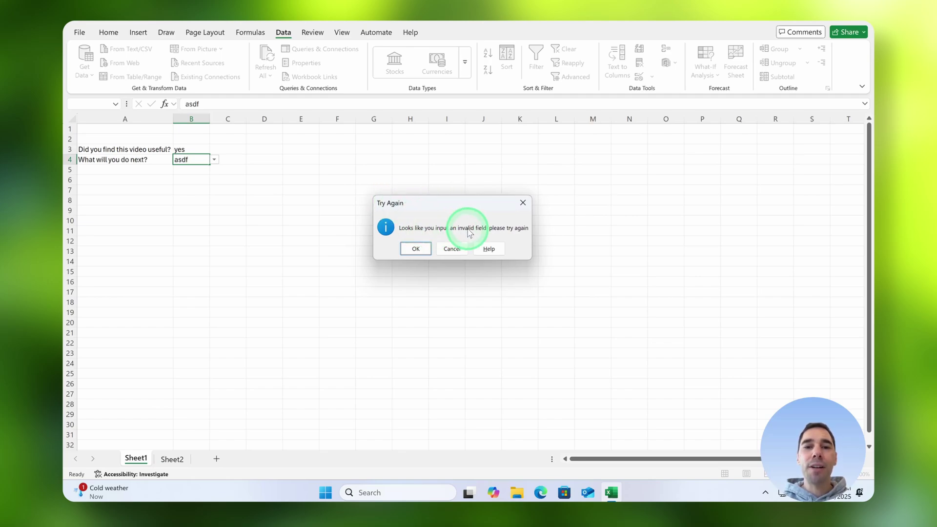
left_click(415, 249)
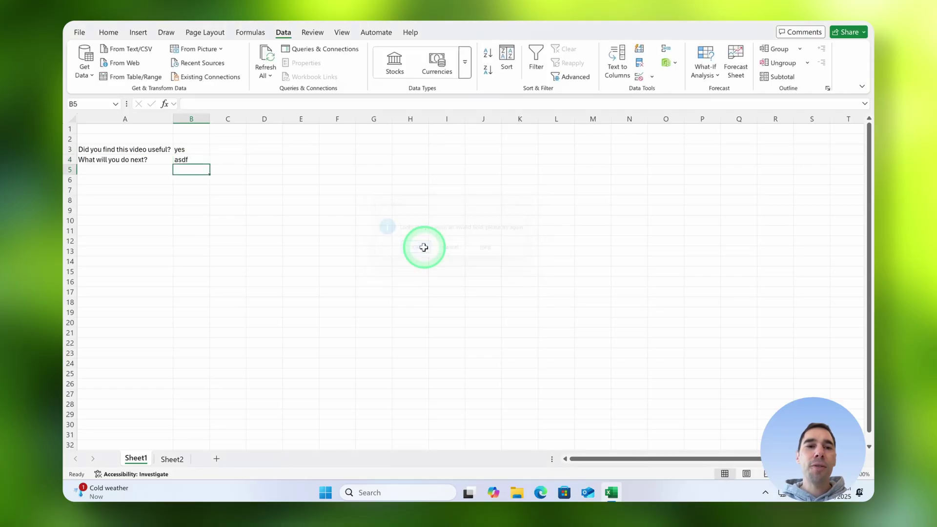
left_click(215, 162)
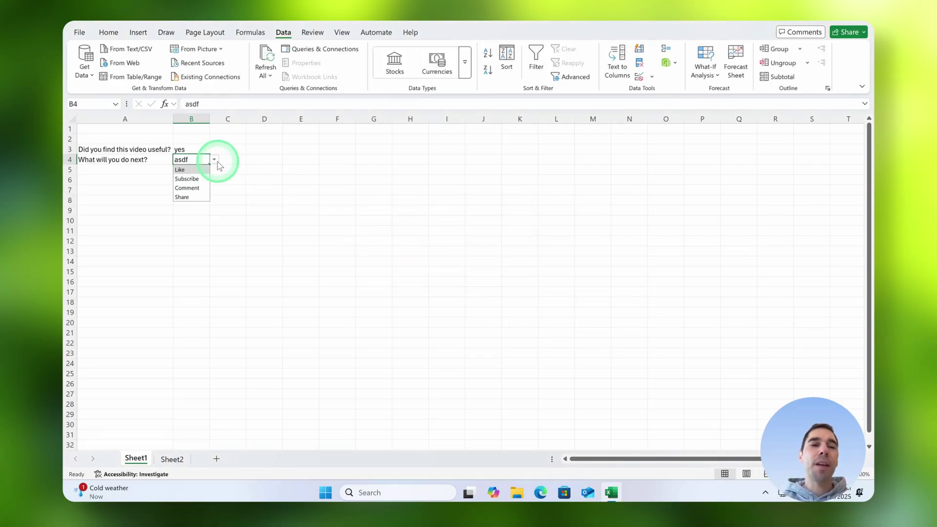
left_click(217, 161)
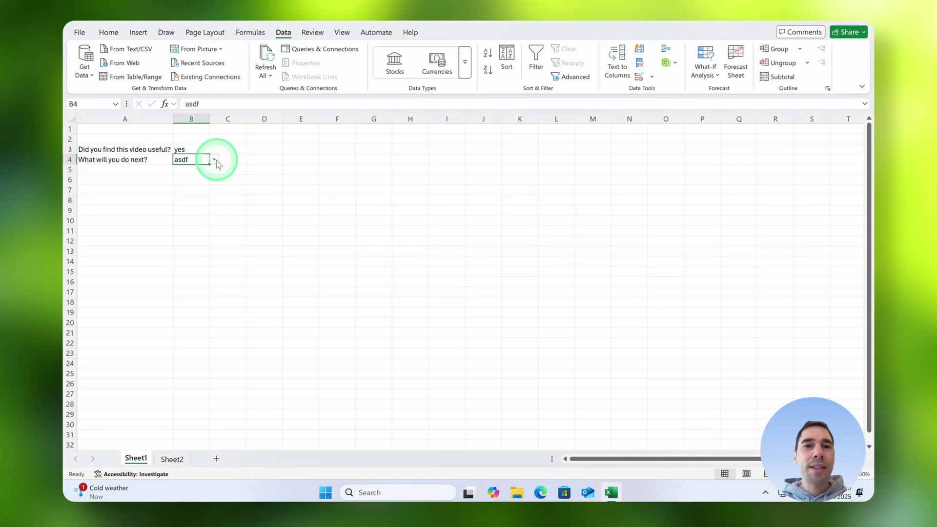